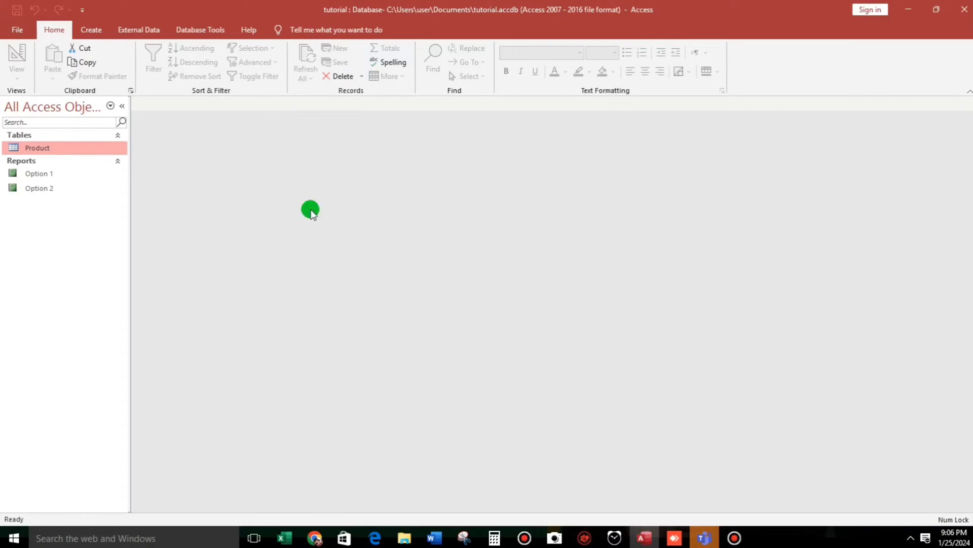
# Step: Open the Option 1 and Option 2 product list reports in separate tabs
pyautogui.click(49, 176)
pyautogui.doubleClick(49, 177)
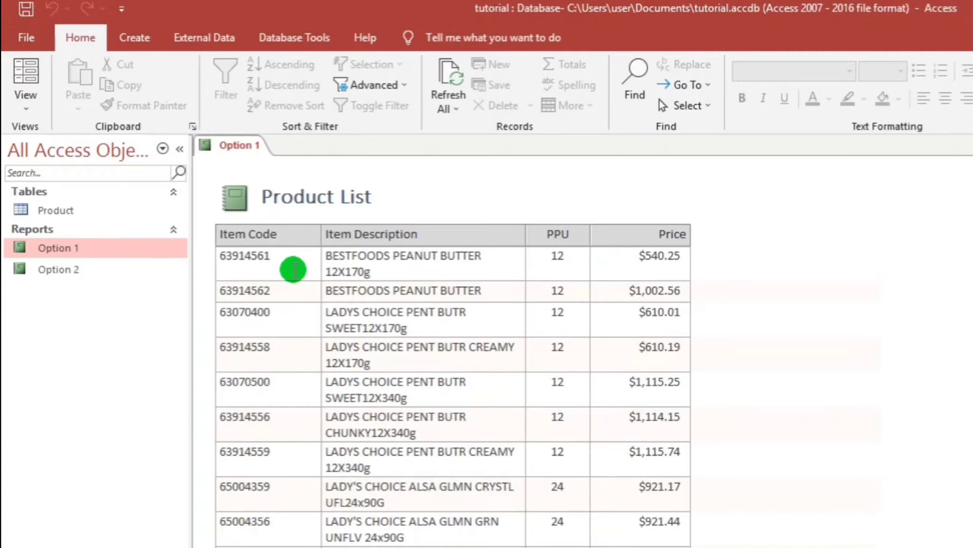
pyautogui.click(71, 270)
pyautogui.doubleClick(71, 270)
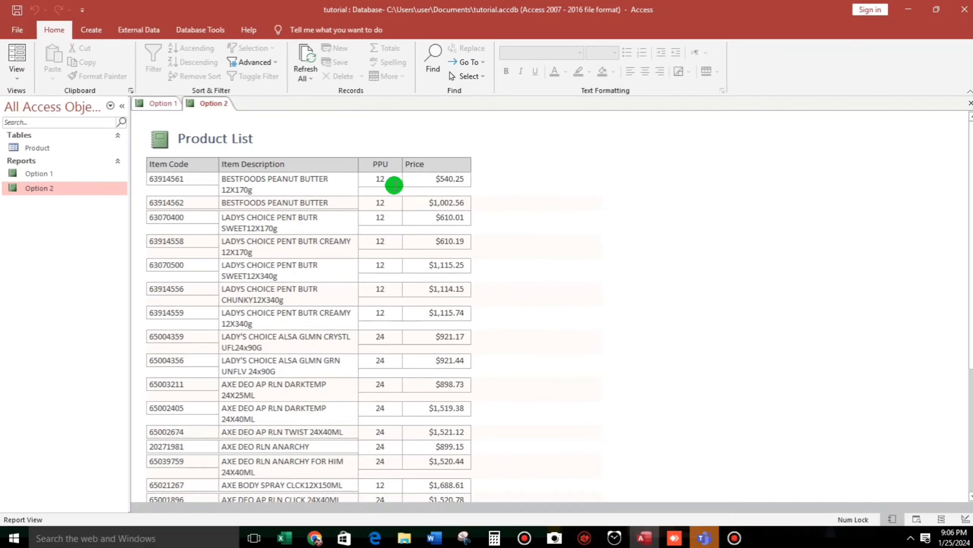
# Step: Inspect Option 2 in Design View with its four Detail text boxes selected
pyautogui.rightClick(507, 187)
pyautogui.click(533, 219)
pyautogui.moveTo(479, 214); pyautogui.dragTo(202, 211)
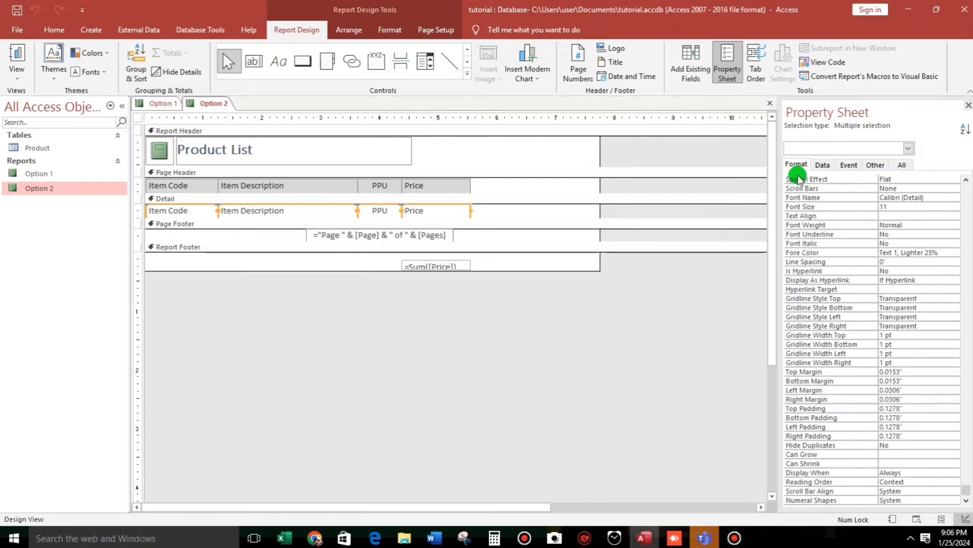
pyautogui.scroll(4, 877, 215)
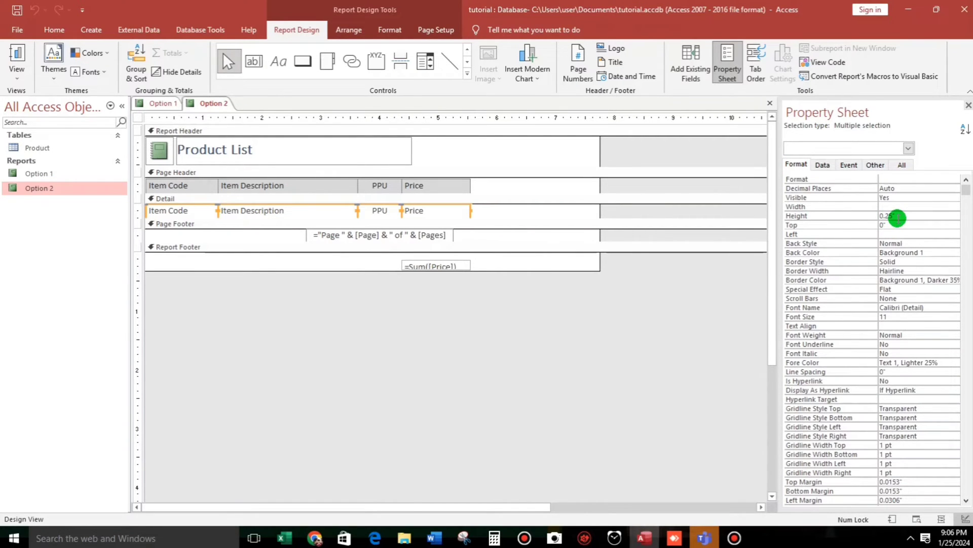
# Step: Return Option 2 to Report View, close the sample reports, and select the Product table
pyautogui.click(14, 55)
pyautogui.click(426, 269)
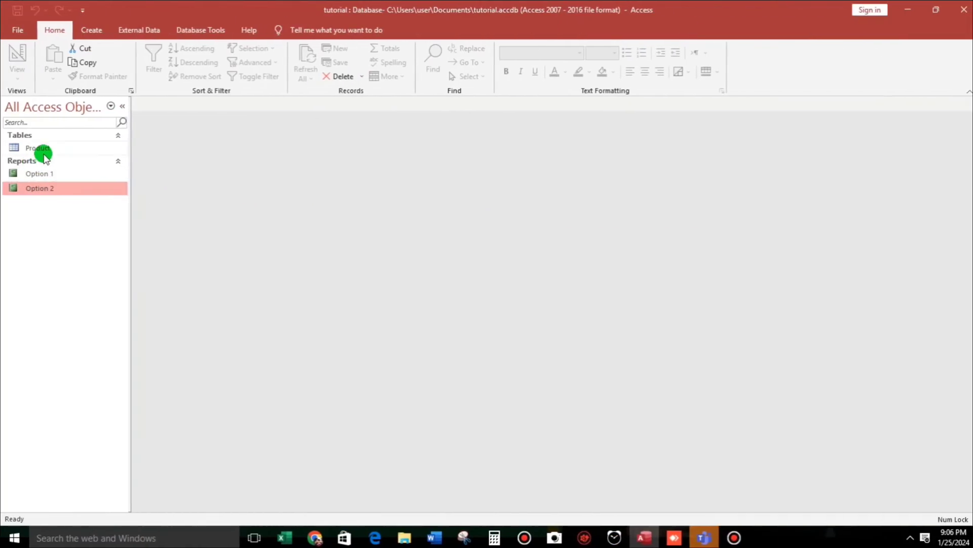
pyautogui.click(43, 151)
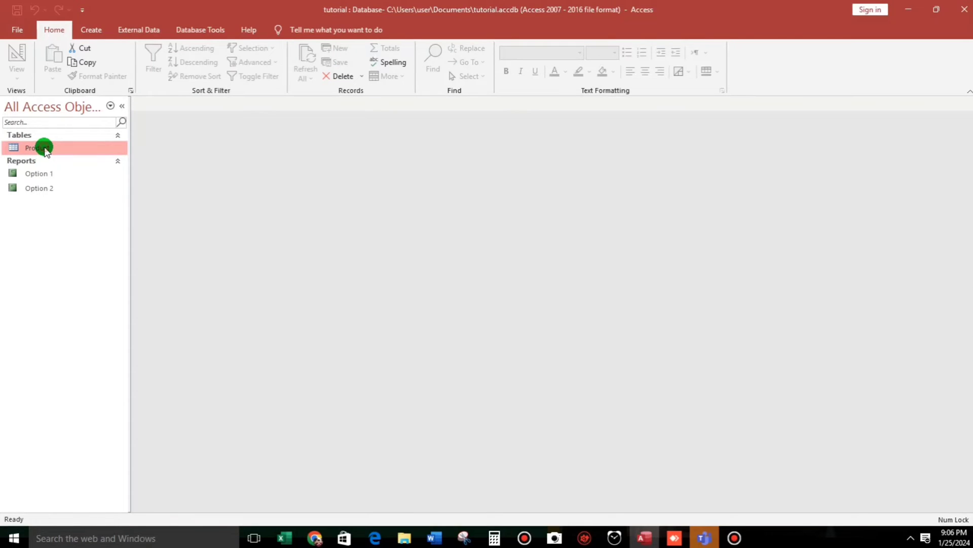
pyautogui.click(89, 31)
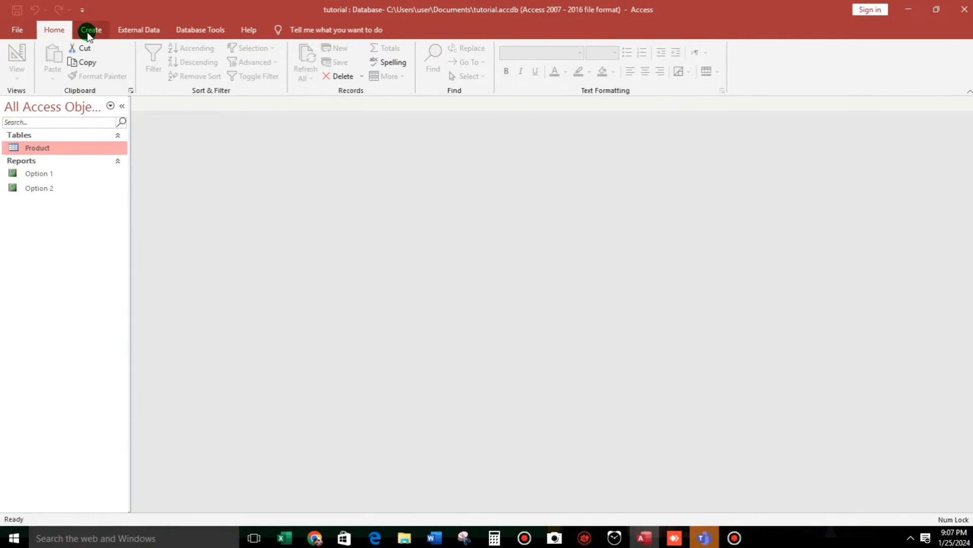
# Step: Build a basic report from the Product table and select its PPU column
pyautogui.click(364, 67)
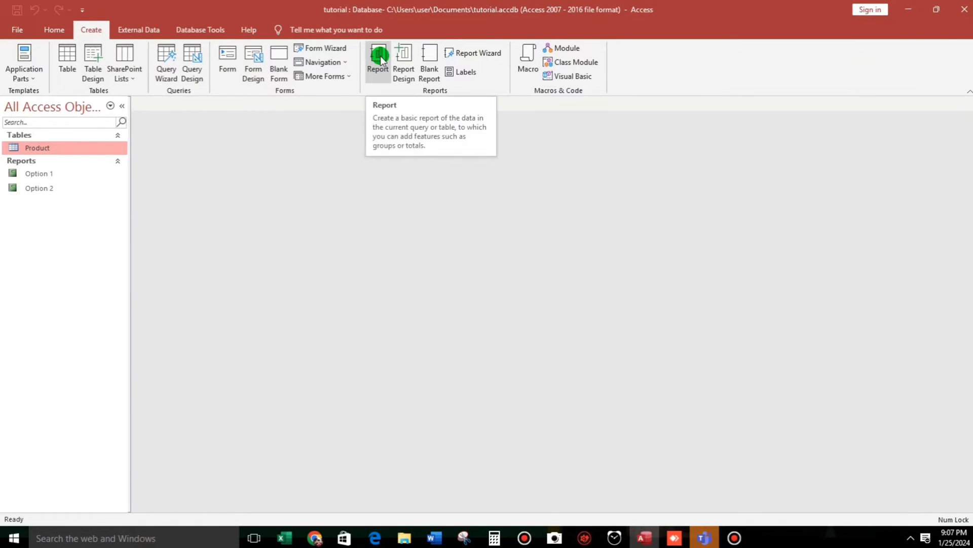
pyautogui.click(380, 58)
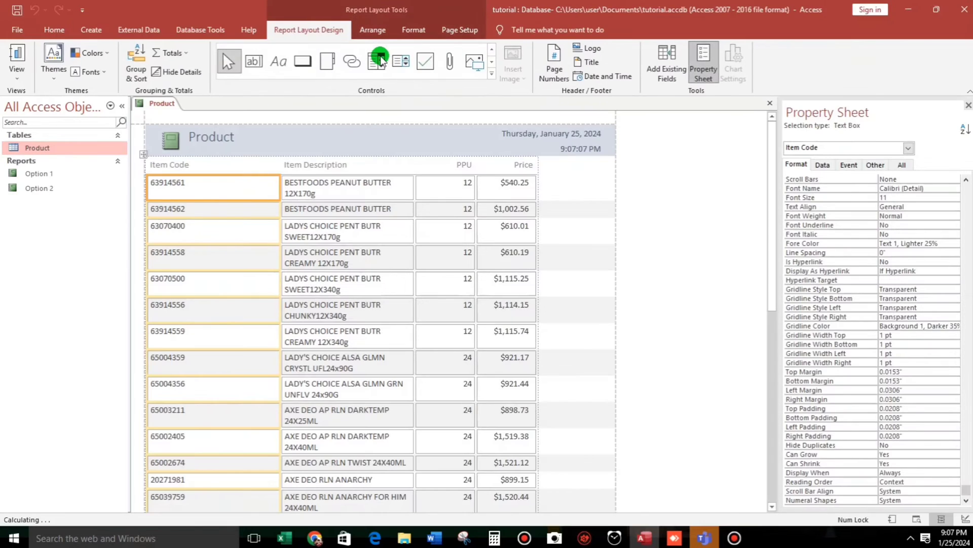
pyautogui.click(612, 205)
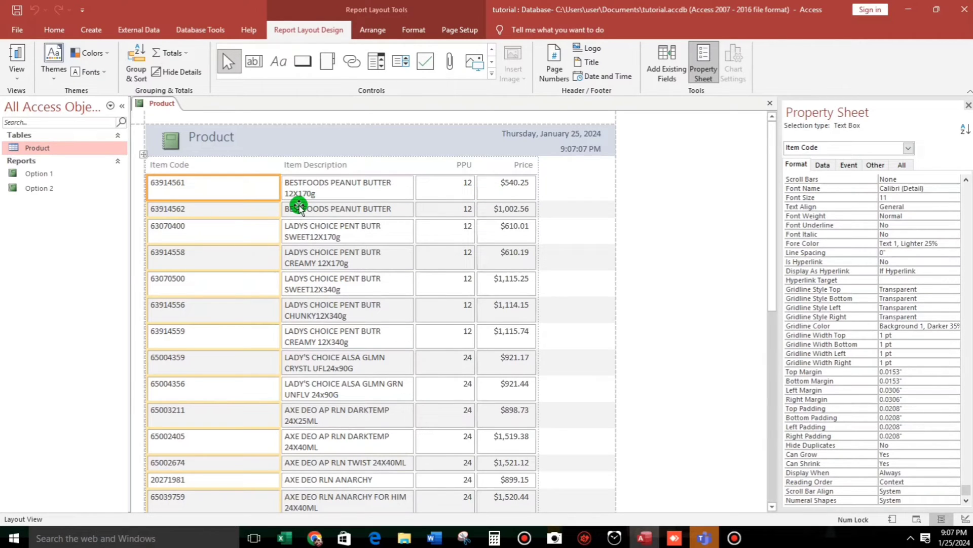
pyautogui.click(435, 188)
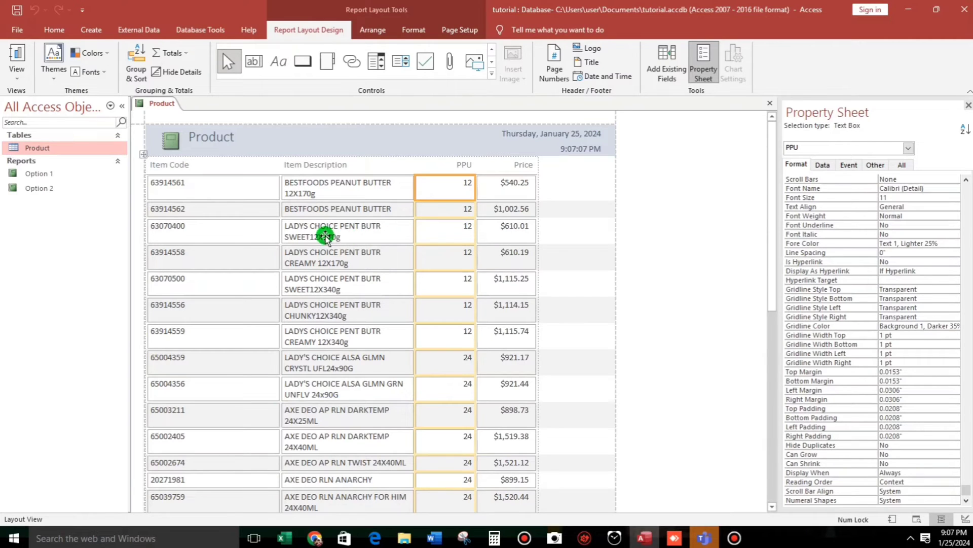
pyautogui.rightClick(621, 193)
# Step: Switch the new Product report to Design View and select every control in its layout
pyautogui.click(654, 227)
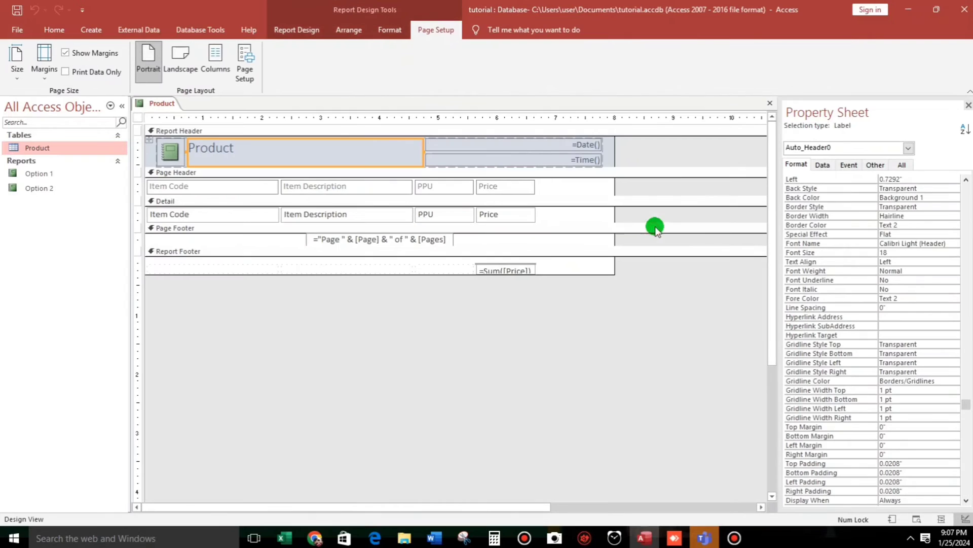
pyautogui.click(452, 320)
pyautogui.click(171, 191)
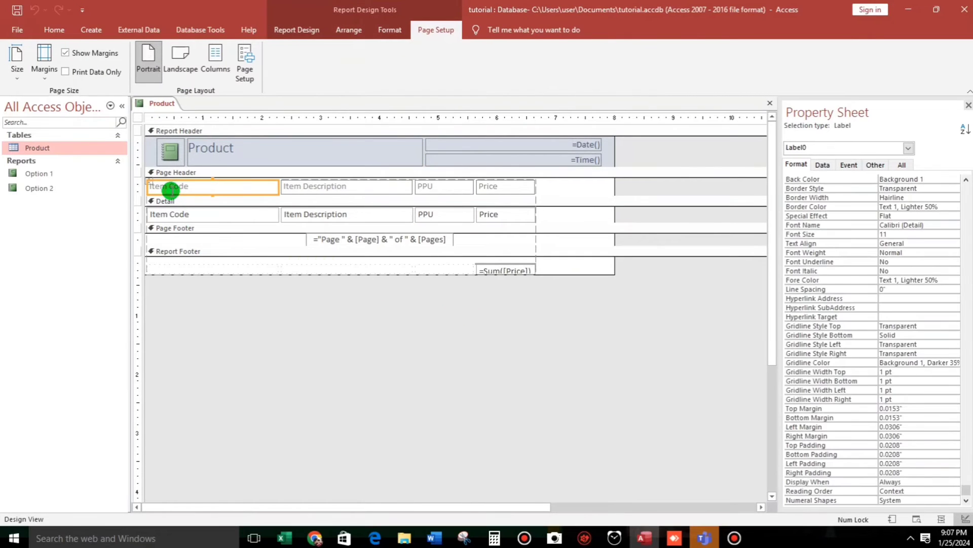
pyautogui.click(148, 177)
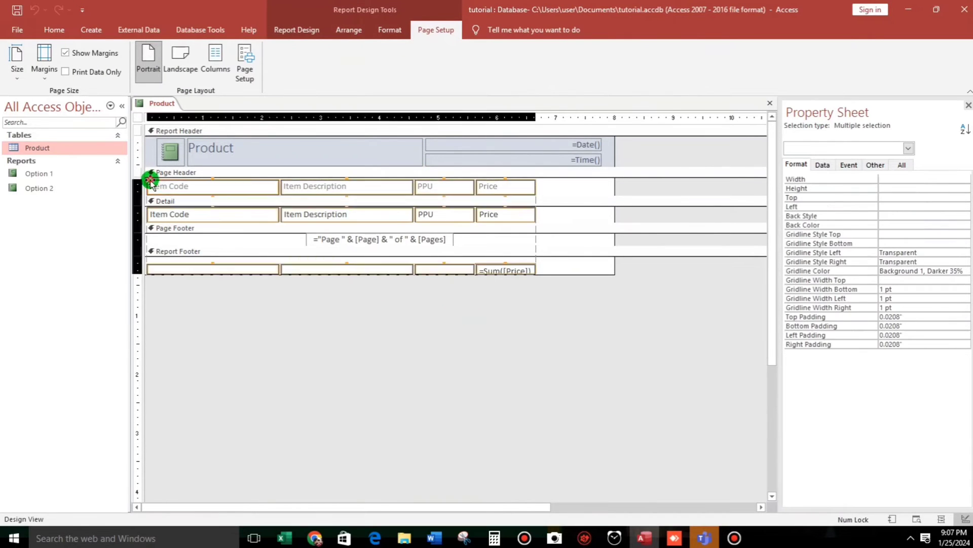
pyautogui.rightClick(323, 213)
pyautogui.moveTo(418, 300)
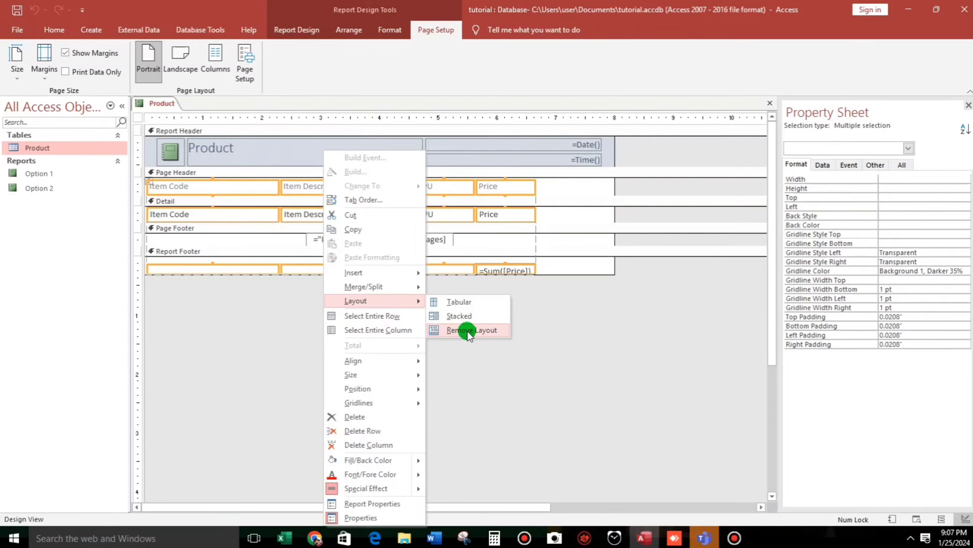
pyautogui.click(591, 305)
pyautogui.click(206, 212)
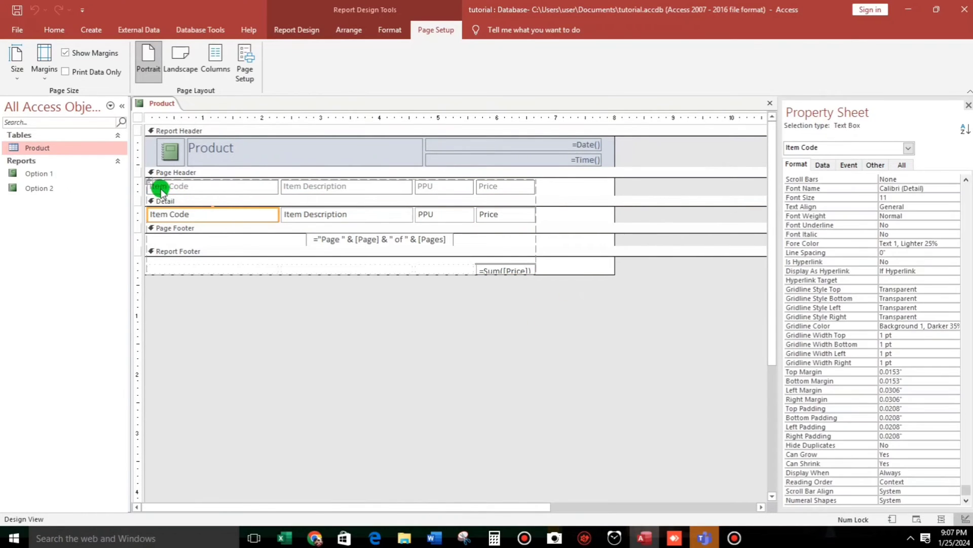
pyautogui.click(148, 180)
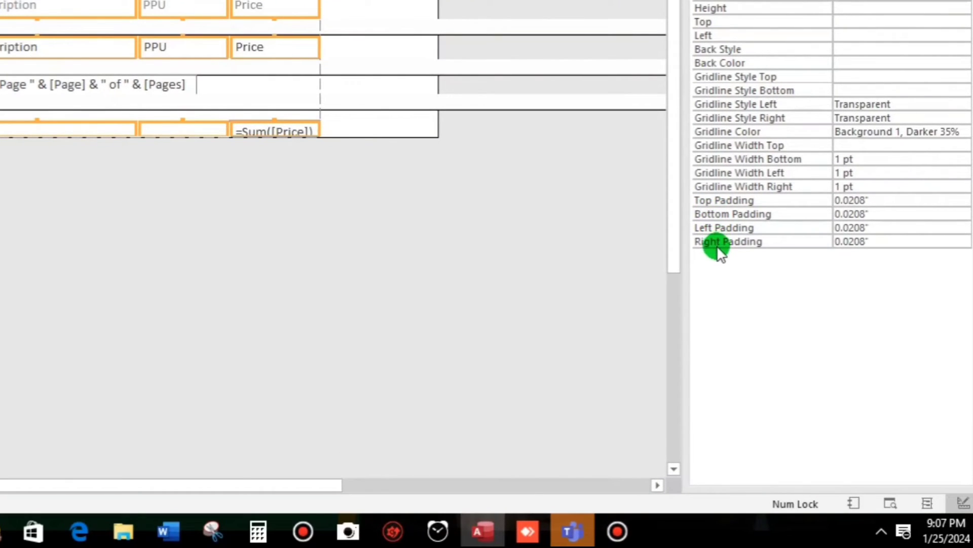
# Step: Set Top and Bottom Padding to 0 and select the Left and Right Padding values
pyautogui.moveTo(874, 201); pyautogui.dragTo(779, 197)
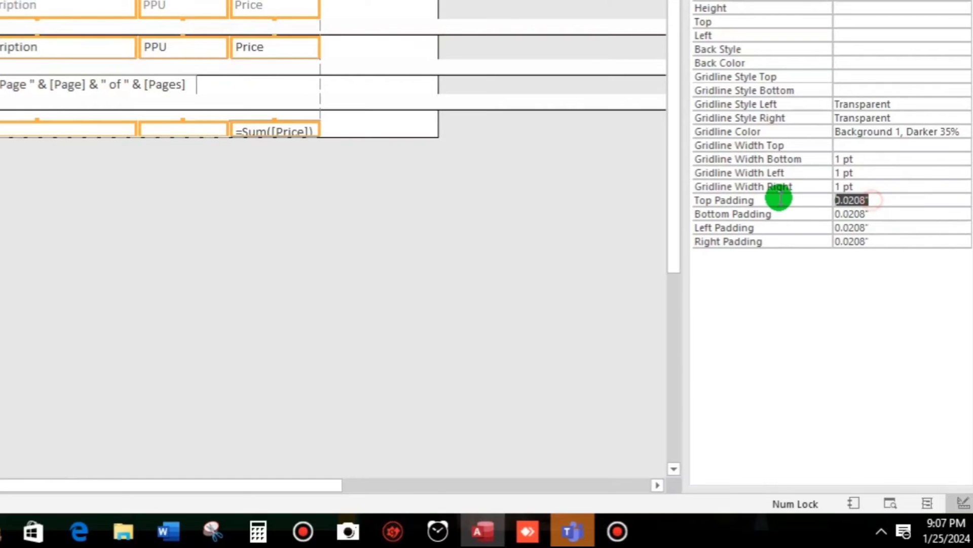
pyautogui.write('0')
pyautogui.moveTo(872, 215); pyautogui.dragTo(802, 224)
pyautogui.write('0')
pyautogui.write('0')
pyautogui.moveTo(866, 242); pyautogui.dragTo(765, 238)
pyautogui.write('0')
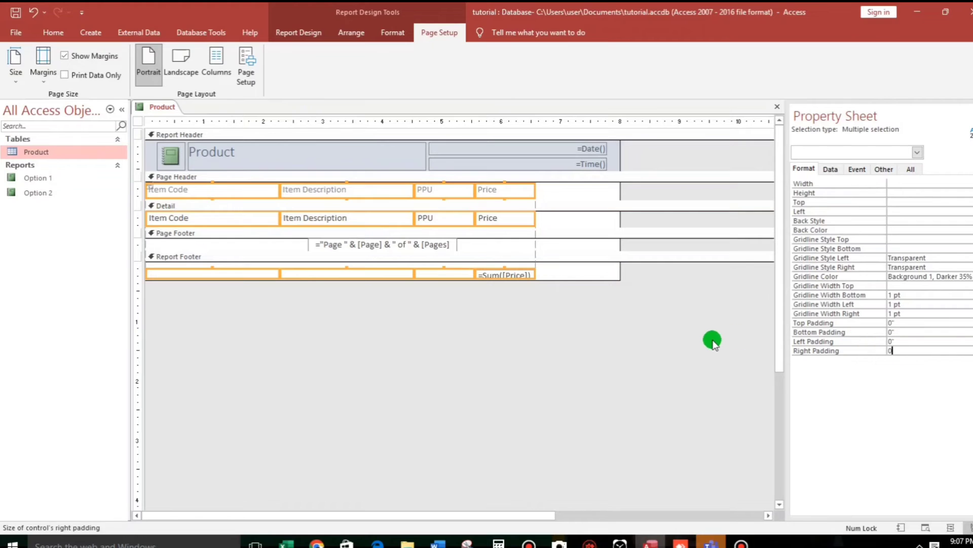
pyautogui.click(519, 342)
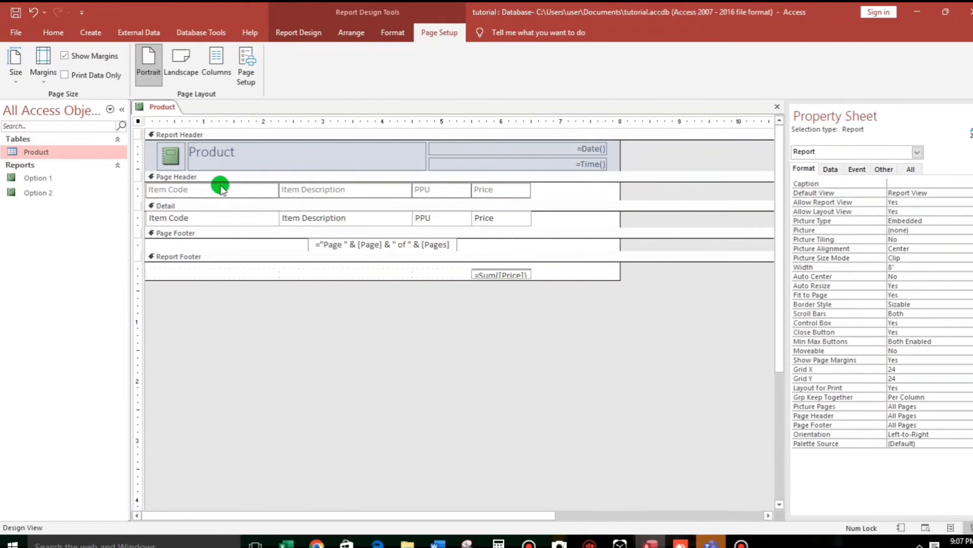
pyautogui.click(51, 32)
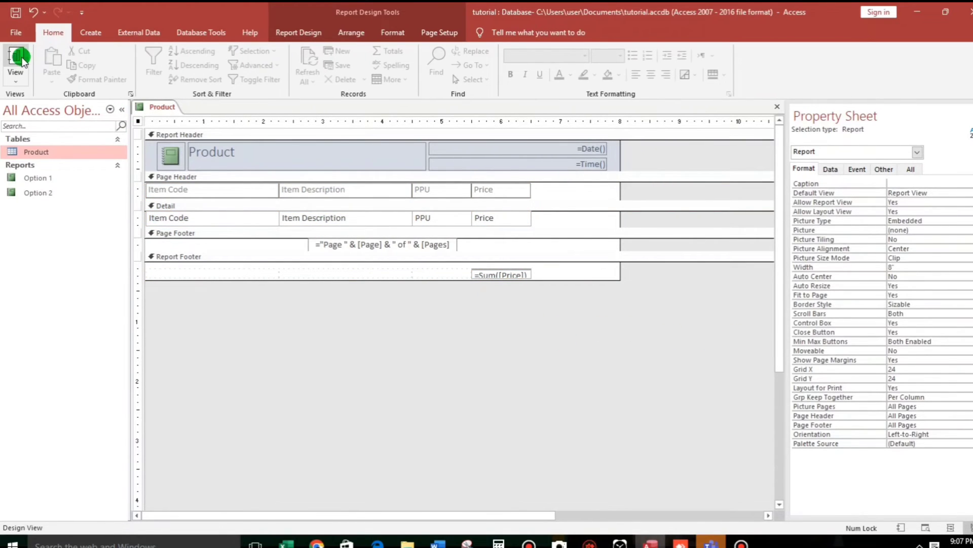
pyautogui.click(17, 57)
pyautogui.click(258, 289)
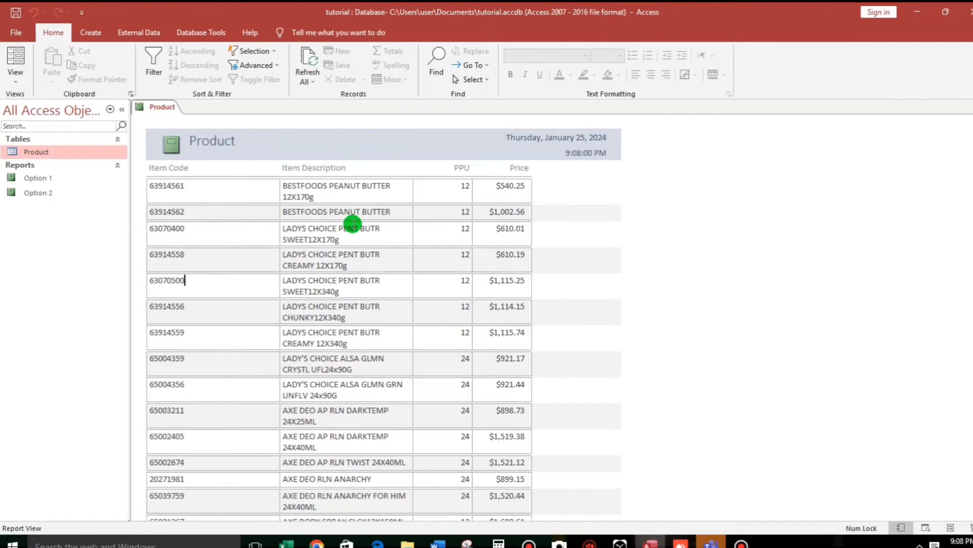
pyautogui.rightClick(576, 219)
pyautogui.click(614, 257)
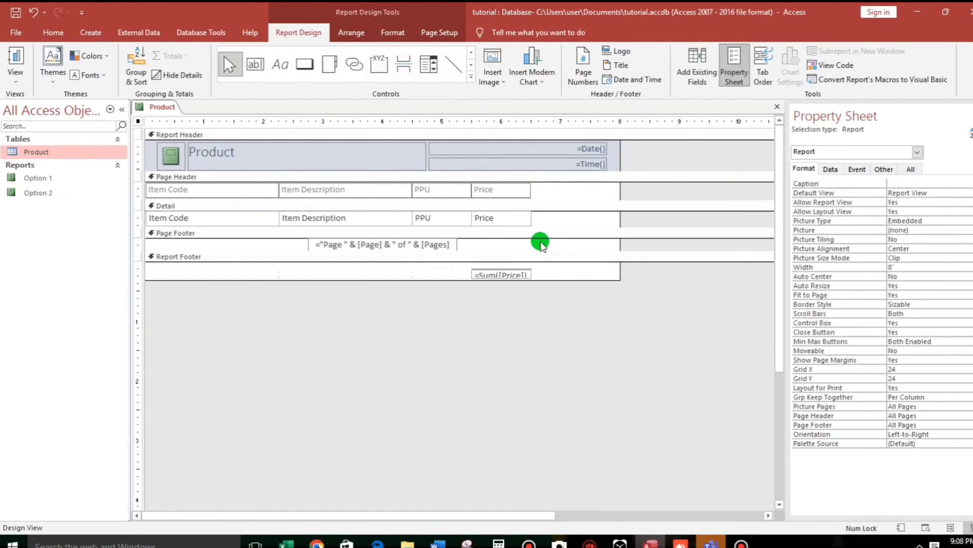
# Step: Line the Price heading up with the others and shrink the Page Header and Detail sections
pyautogui.click(484, 191)
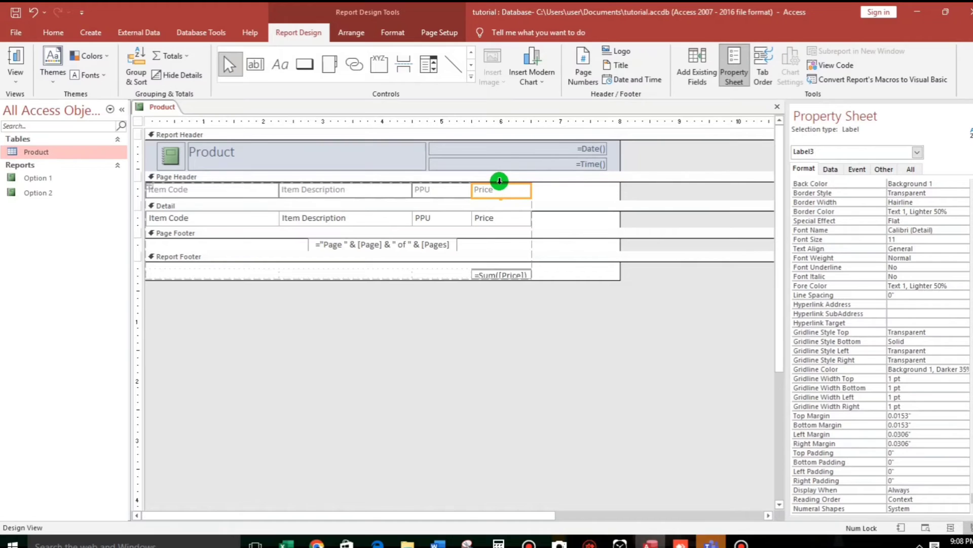
pyautogui.moveTo(500, 182); pyautogui.dragTo(500, 179)
pyautogui.click(548, 205)
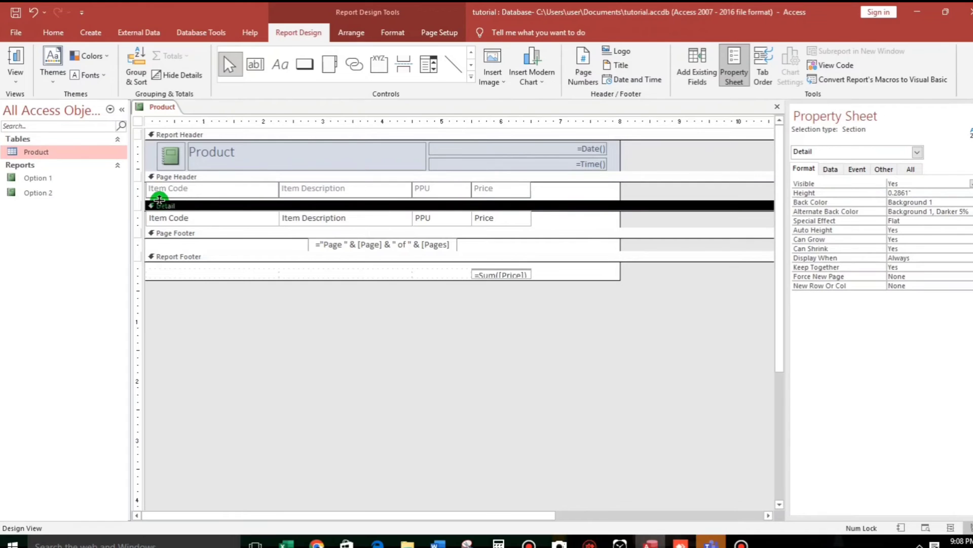
pyautogui.moveTo(543, 201); pyautogui.dragTo(545, 194)
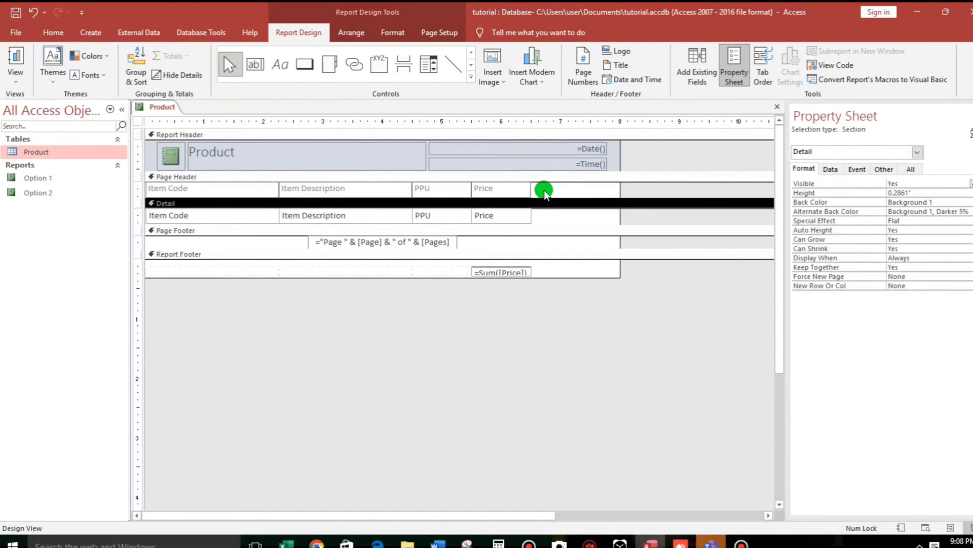
pyautogui.click(549, 232)
pyautogui.moveTo(547, 225); pyautogui.dragTo(549, 223)
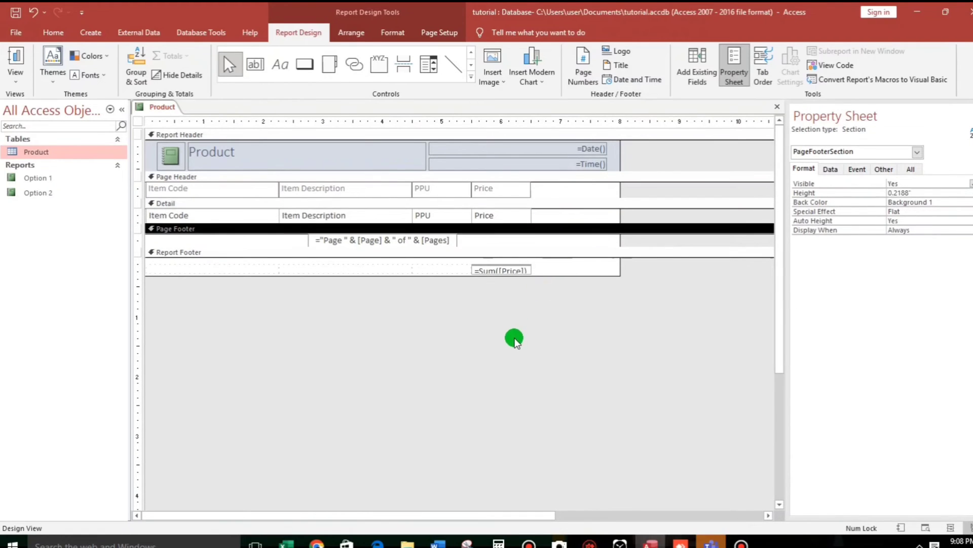
# Step: Preview the Product report in Report View
pyautogui.click(15, 59)
pyautogui.scroll(-3, 452, 256)
pyautogui.scroll(2, 451, 254)
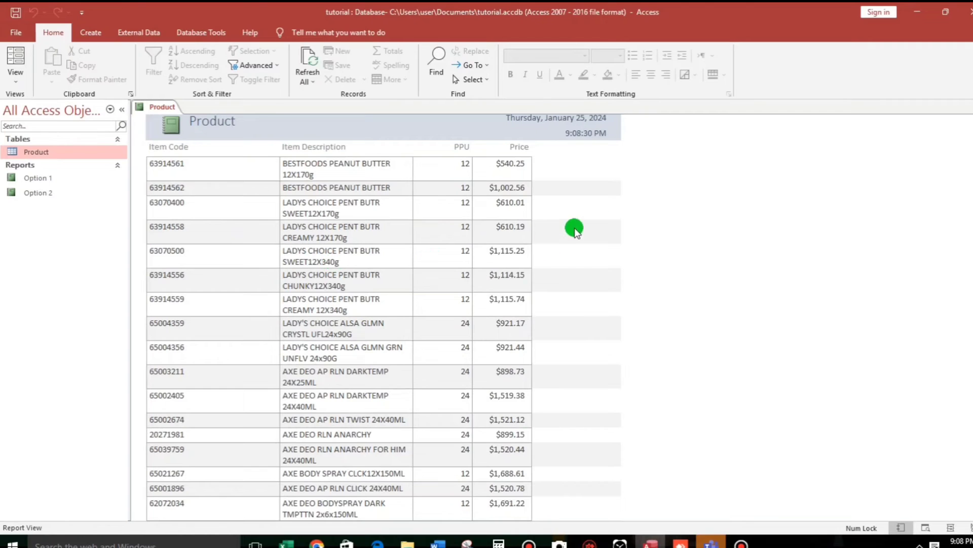
# Step: Narrow the Item Code column, widen Item Description to fit one line, and preview
pyautogui.rightClick(651, 202)
pyautogui.click(689, 239)
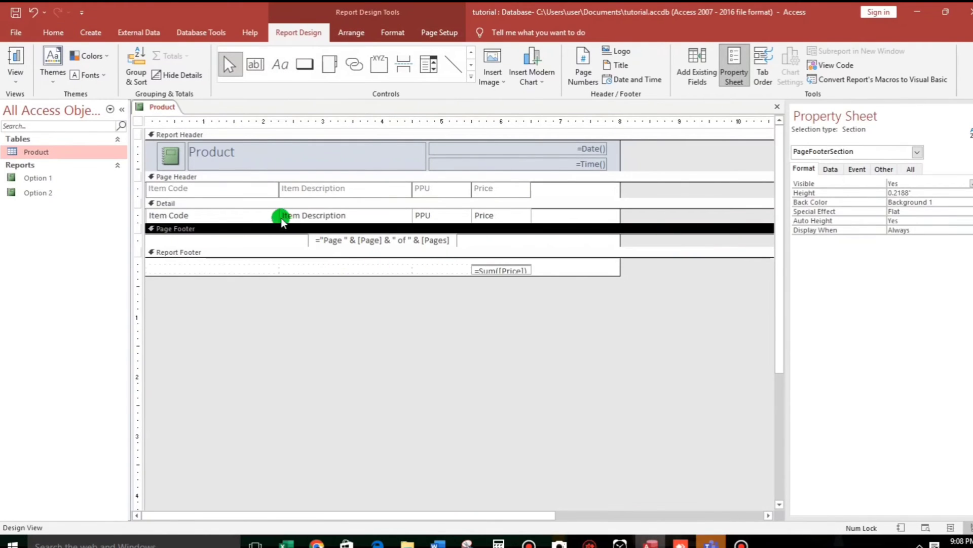
pyautogui.click(264, 214)
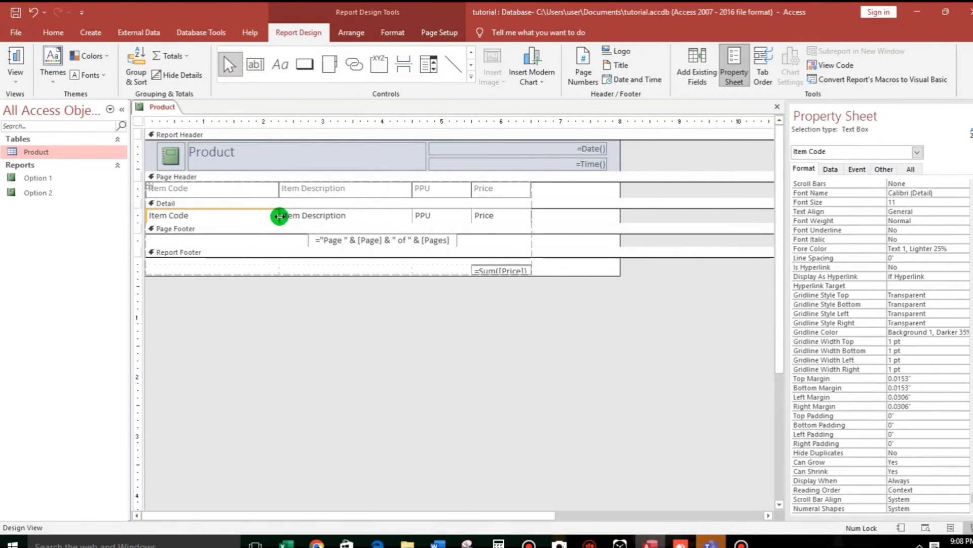
pyautogui.moveTo(279, 216); pyautogui.dragTo(221, 215)
pyautogui.click(327, 220)
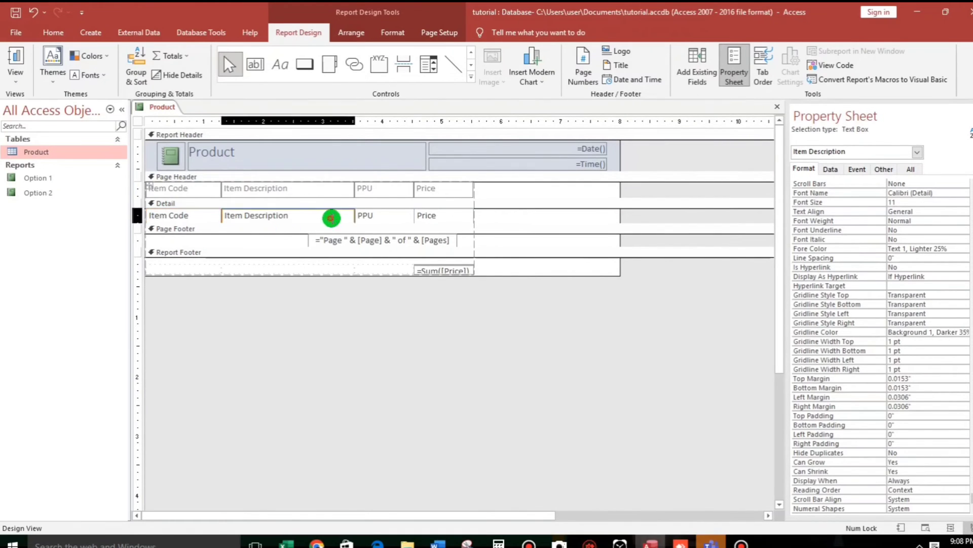
pyautogui.moveTo(354, 214); pyautogui.dragTo(407, 216)
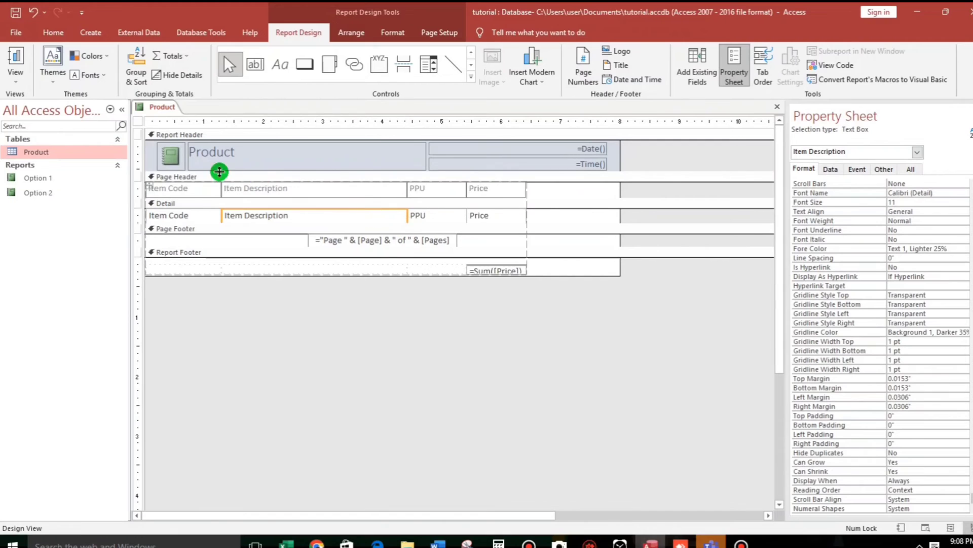
pyautogui.click(19, 56)
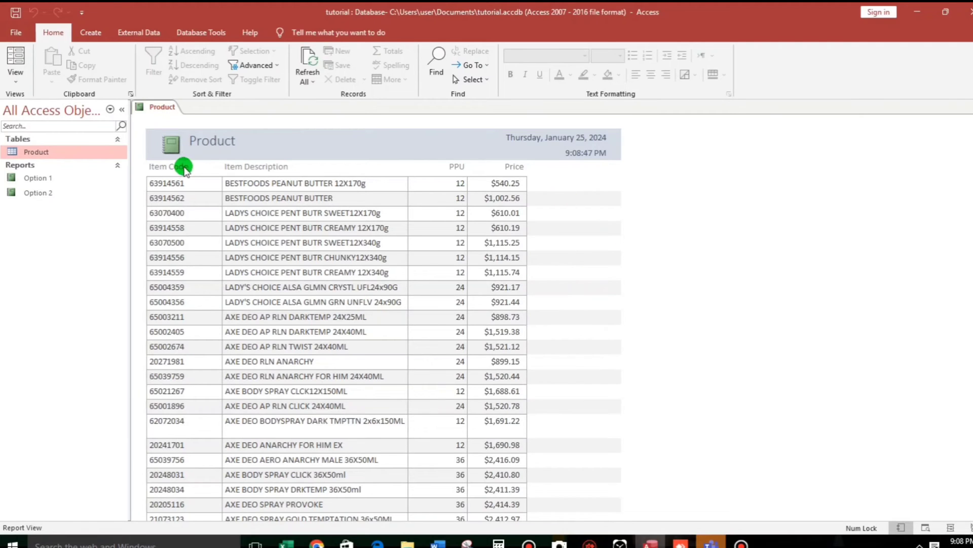
pyautogui.rightClick(575, 187)
# Step: Select the four column headings in Design View and give them a Solid border
pyautogui.click(614, 226)
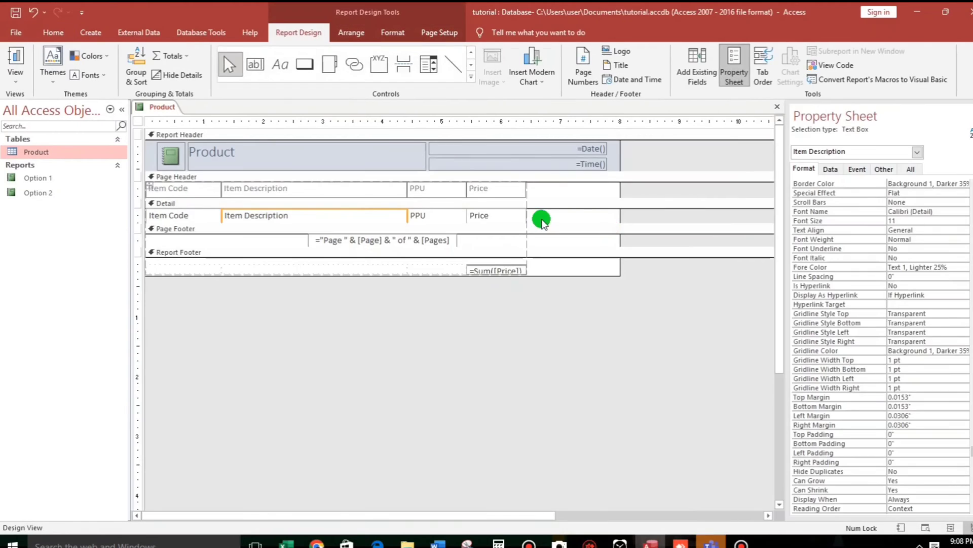
pyautogui.moveTo(536, 191); pyautogui.dragTo(155, 190)
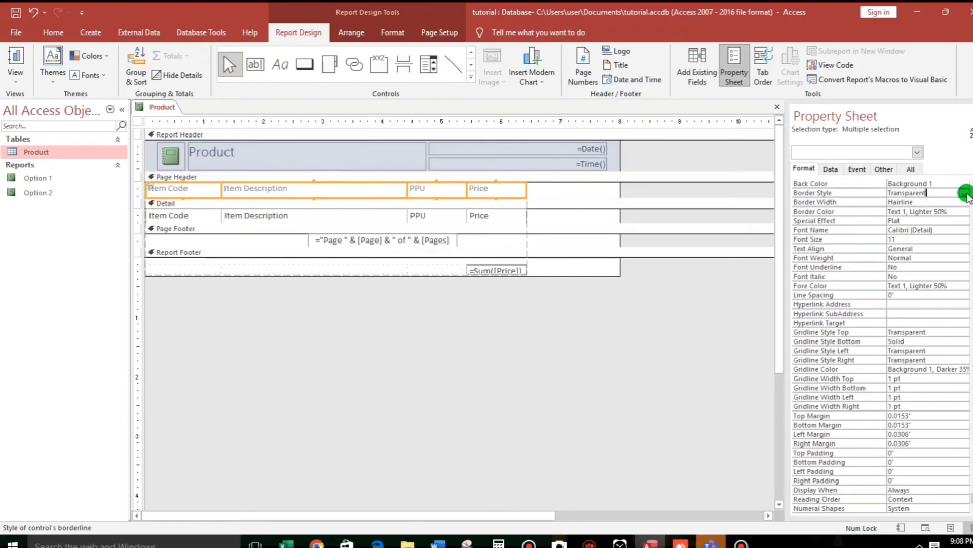
pyautogui.click(964, 193)
pyautogui.click(911, 211)
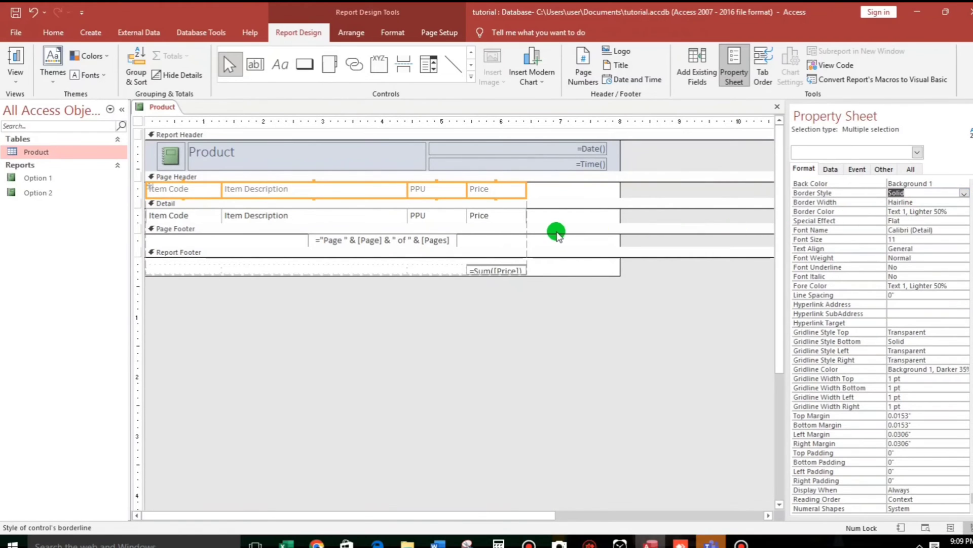
# Step: Shade the headings light grey and centre their text
pyautogui.click(53, 32)
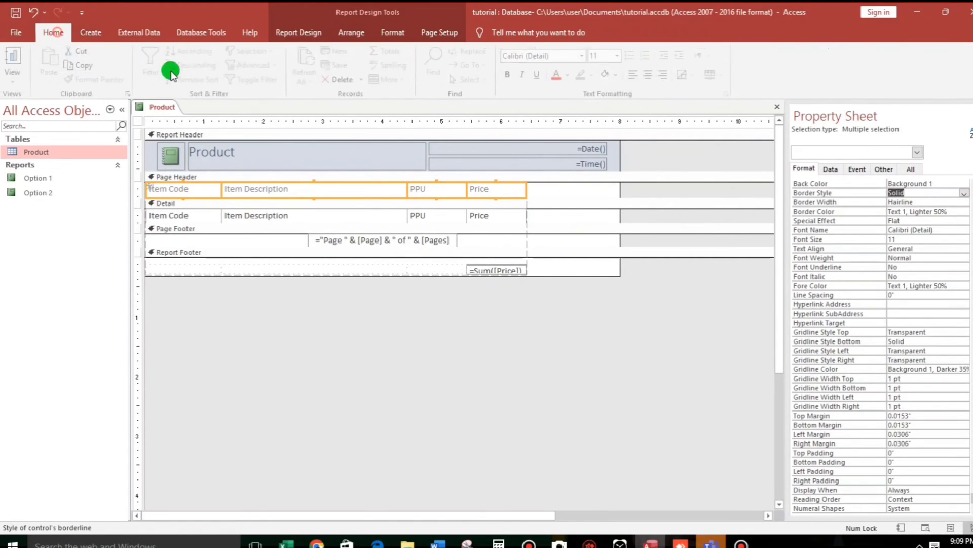
pyautogui.click(619, 74)
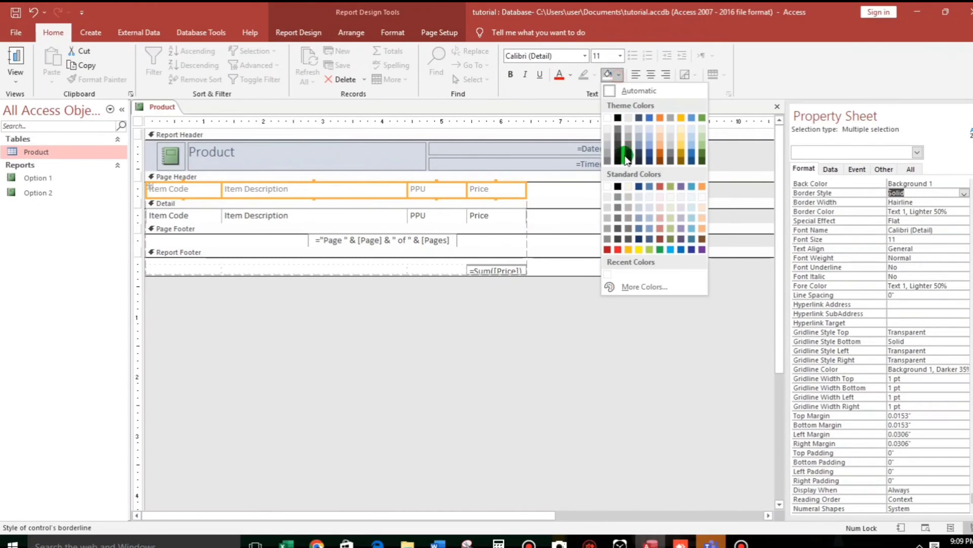
pyautogui.click(607, 138)
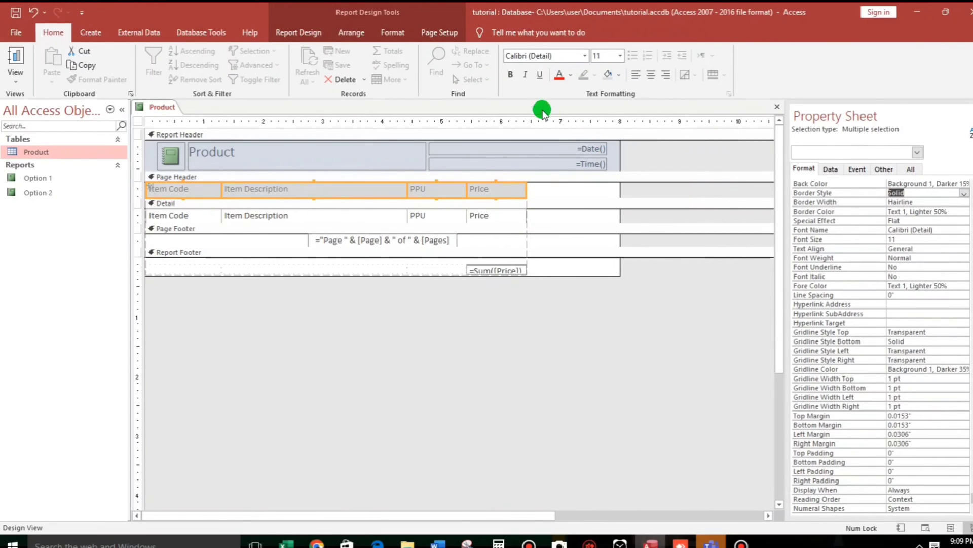
pyautogui.click(650, 75)
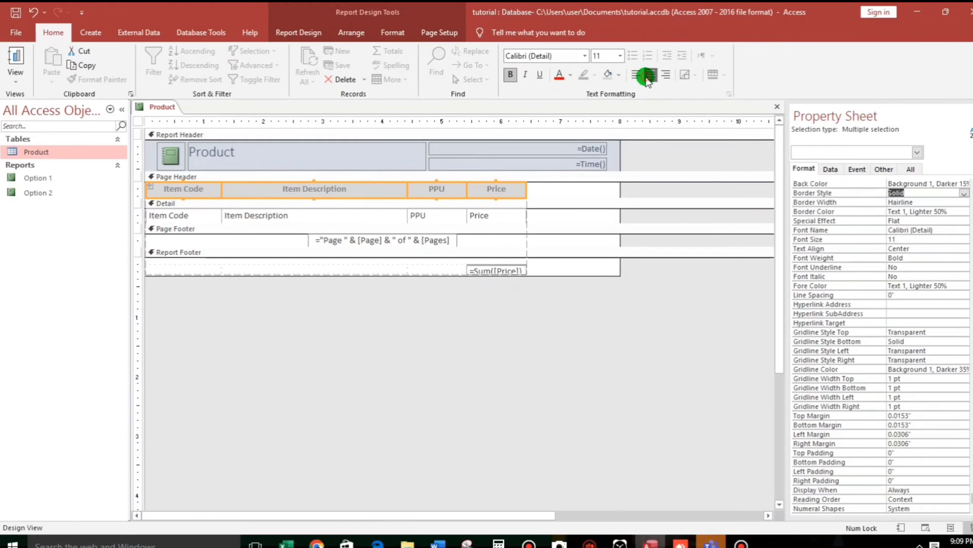
# Step: Preview the formatted headings, then return to Design View and select the Detail section
pyautogui.click(17, 60)
pyautogui.rightClick(696, 177)
pyautogui.click(734, 217)
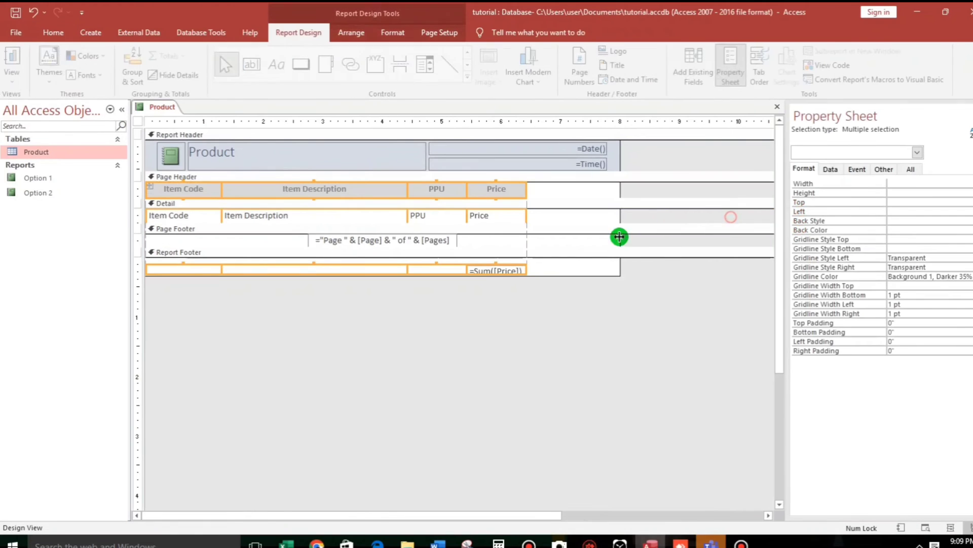
pyautogui.click(543, 215)
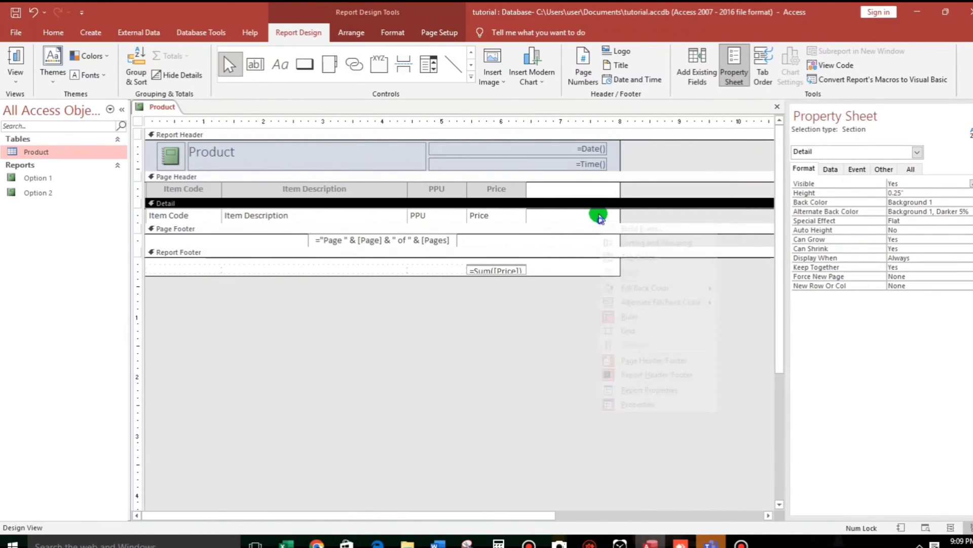
# Step: Set the Detail section's alternate row colour to None
pyautogui.rightClick(599, 217)
pyautogui.moveTo(720, 303)
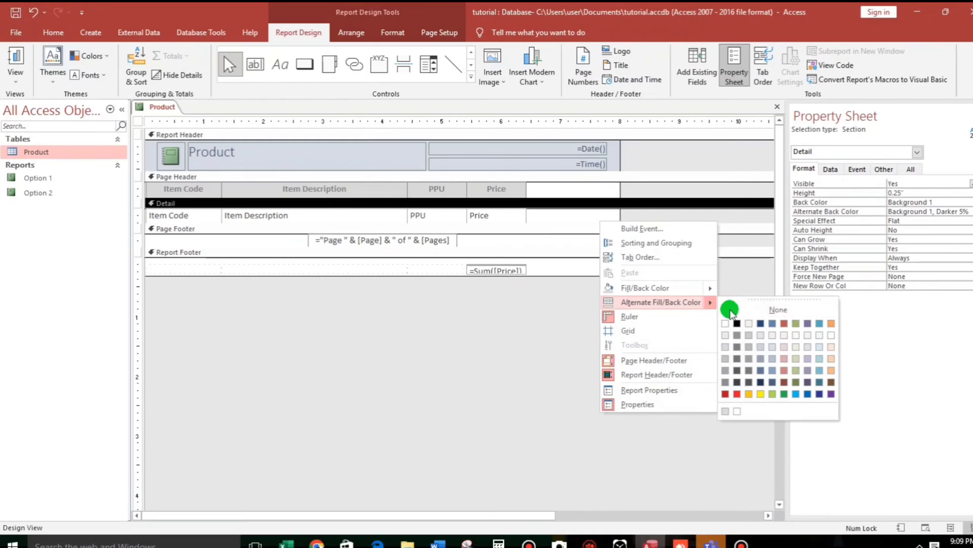
pyautogui.click(776, 309)
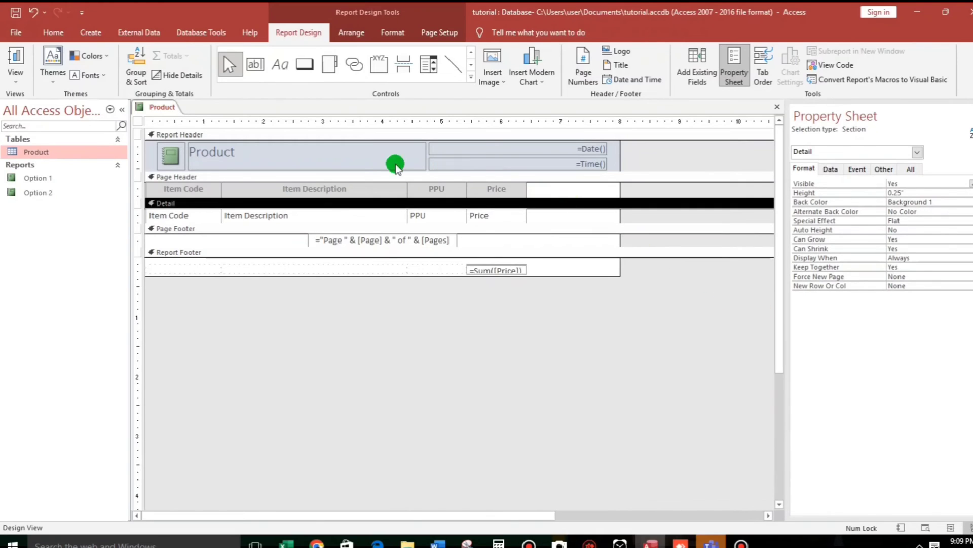
# Step: Make the Report Header background white
pyautogui.click(147, 159)
pyautogui.click(53, 32)
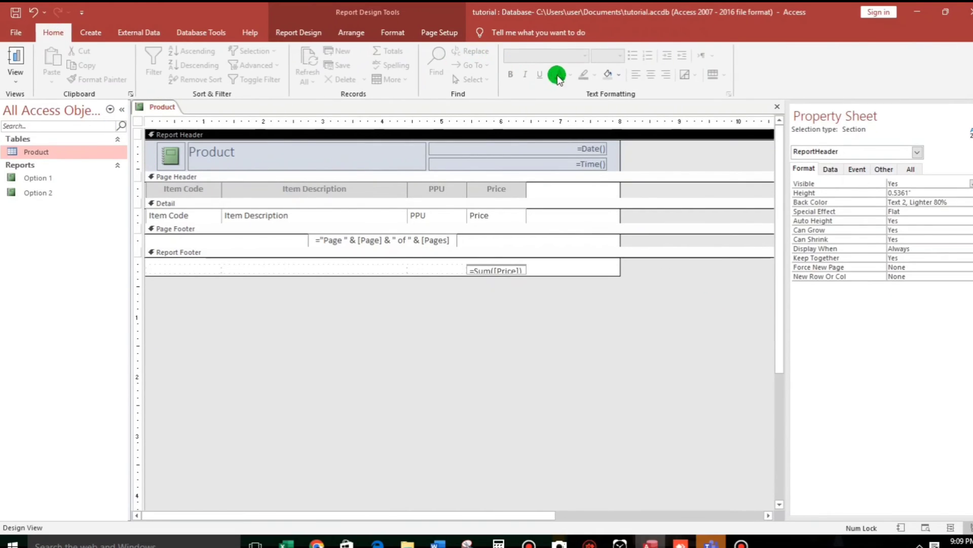
pyautogui.click(621, 76)
pyautogui.click(608, 119)
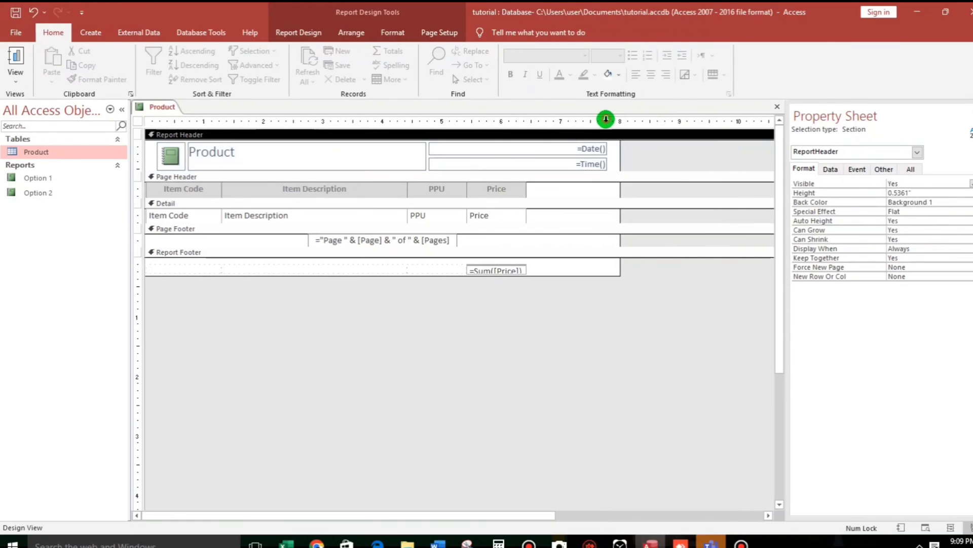
pyautogui.click(527, 336)
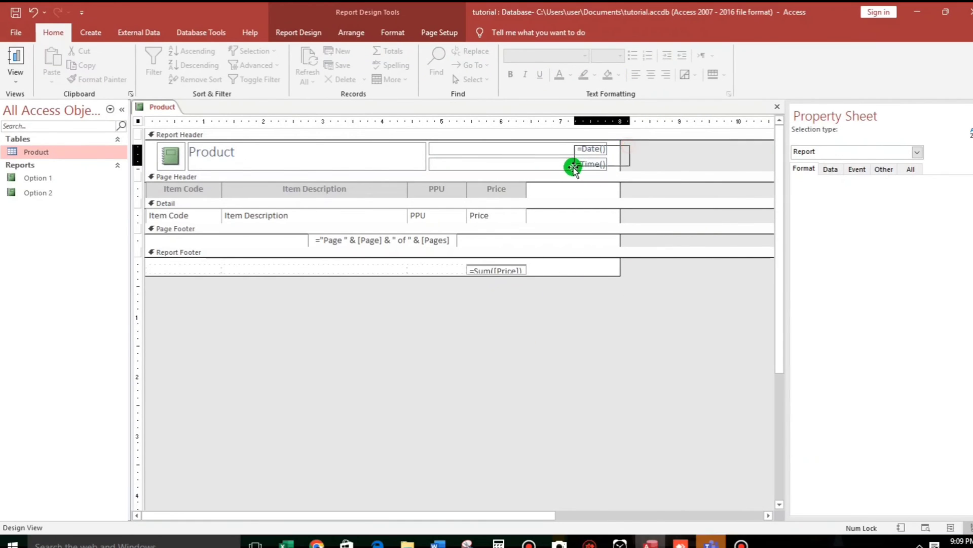